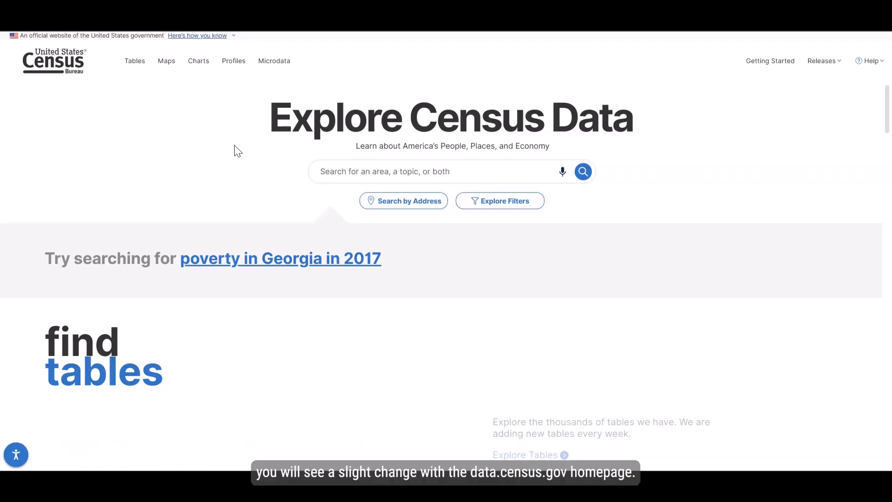
# Step: Open the microdata tool and proceed with the ACS 1-Year Estimates Public Use Microdata Sample, vintage 2024
pyautogui.click(276, 63)
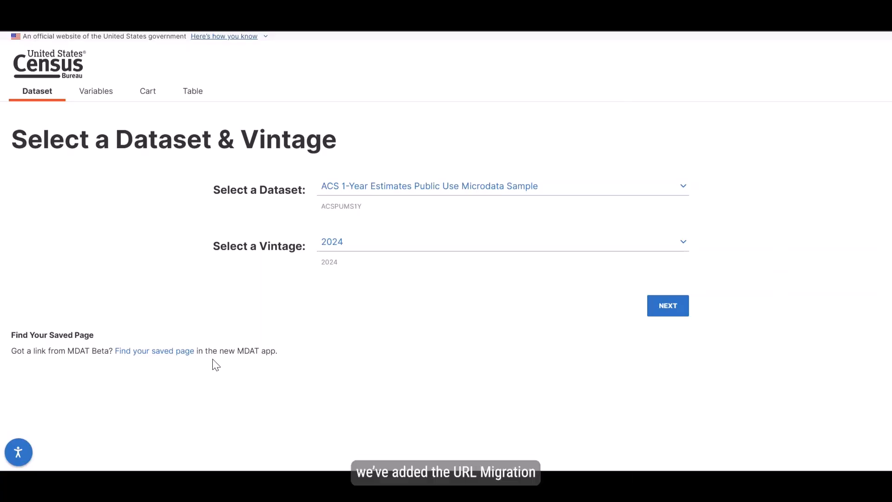
pyautogui.click(162, 352)
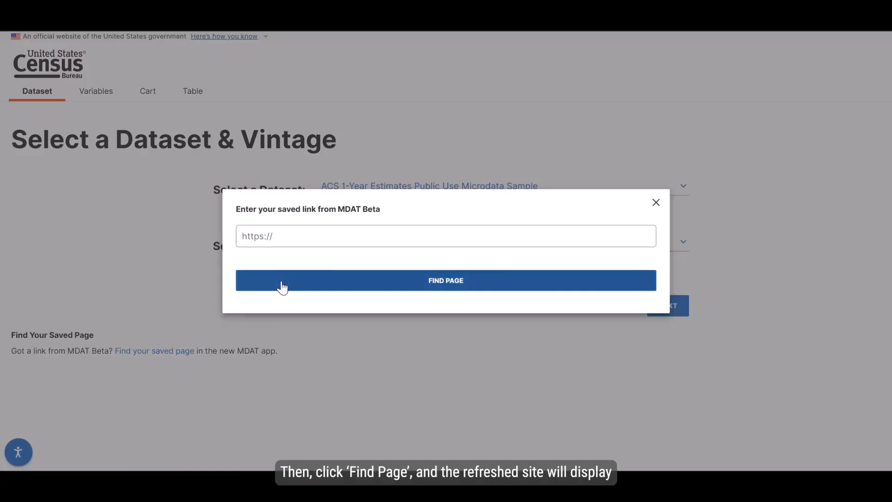
pyautogui.click(657, 203)
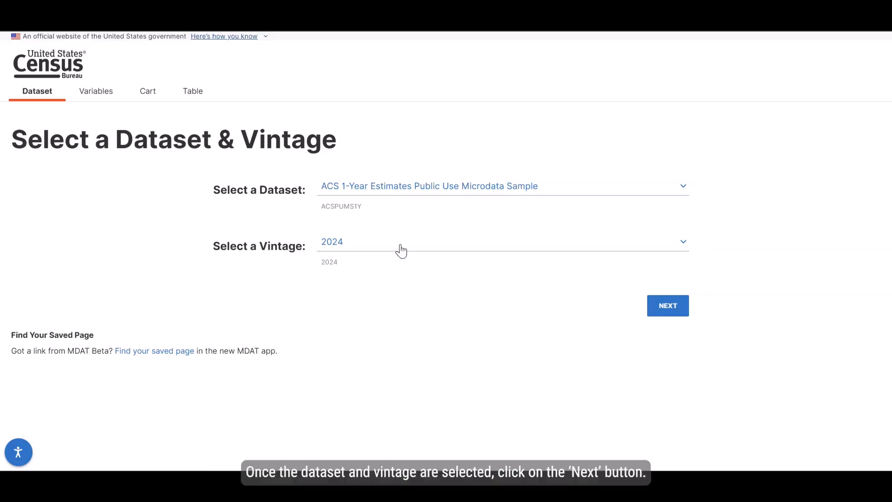
pyautogui.click(666, 310)
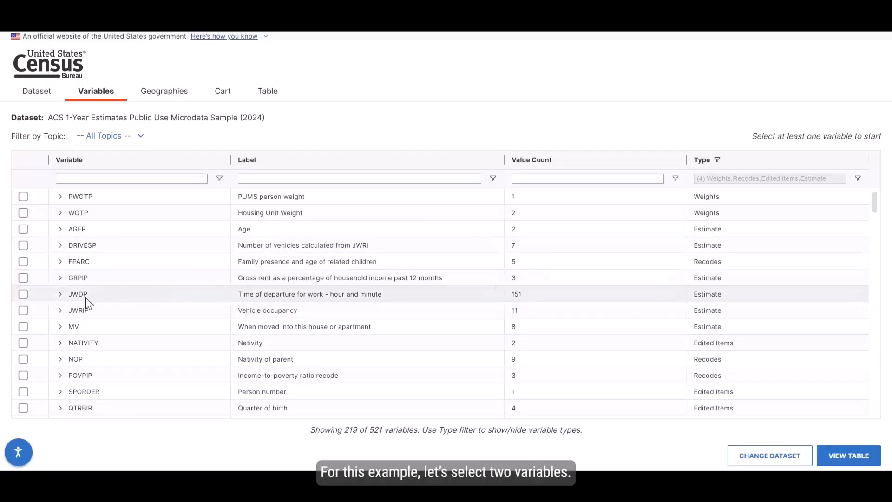
# Step: Add the Age (AGEP) variable and, by filtering labels for "marital", the Marital status (MAR) variable to the data cart
pyautogui.click(36, 226)
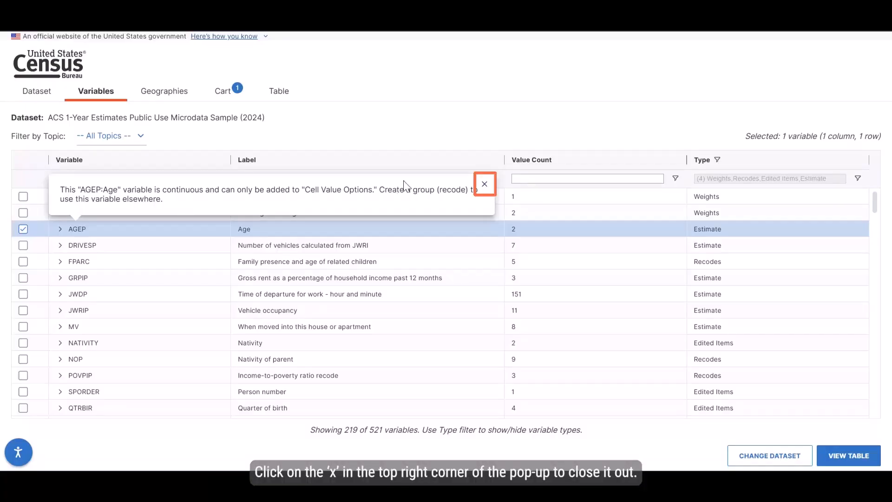
pyautogui.click(483, 186)
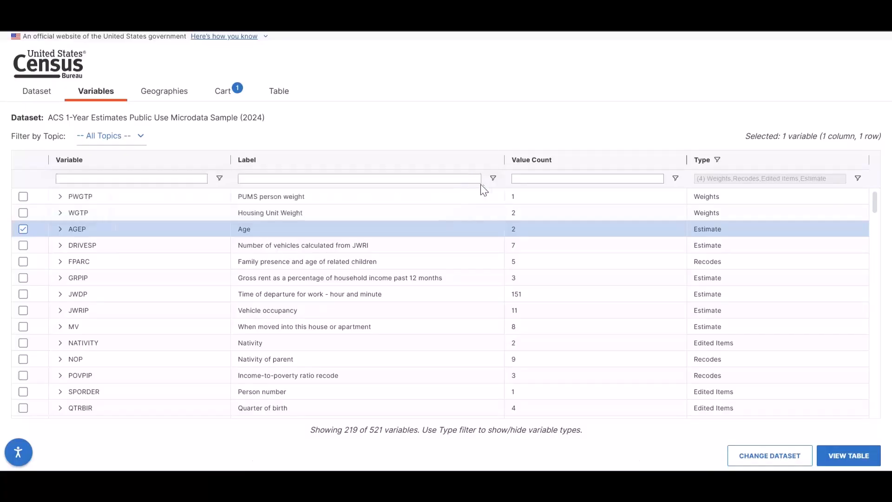
pyautogui.click(355, 180)
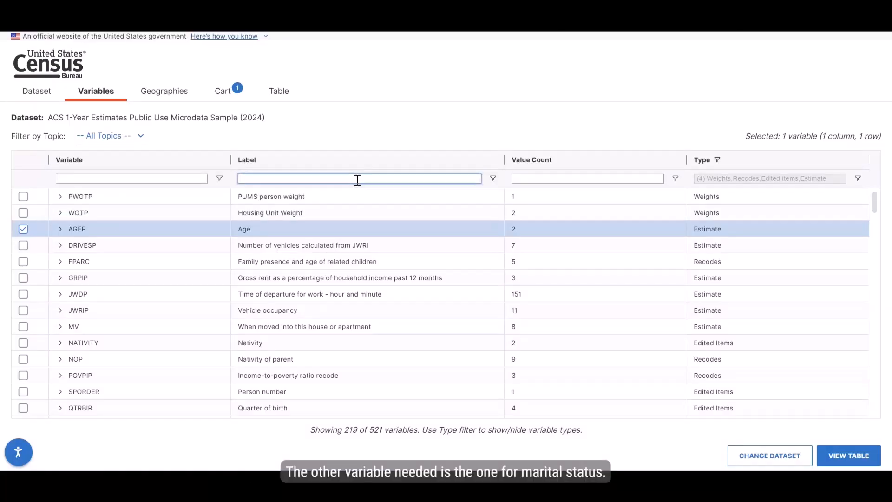
pyautogui.write('marital')
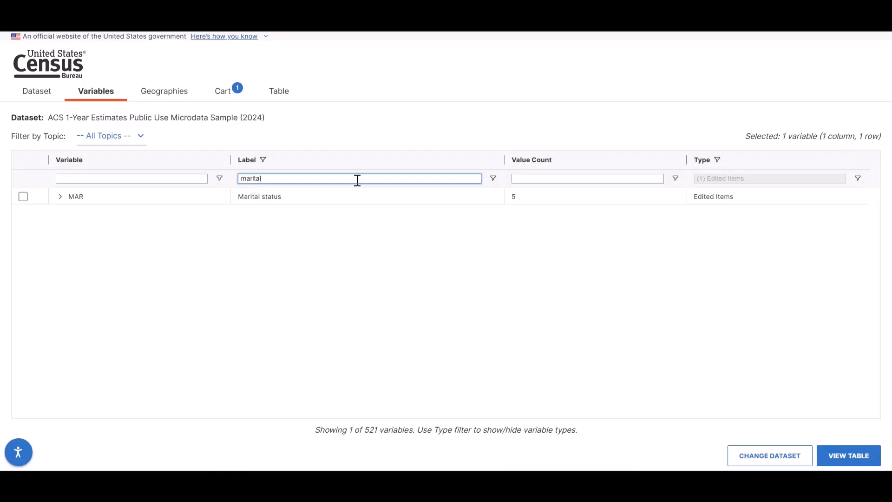
pyautogui.click(23, 197)
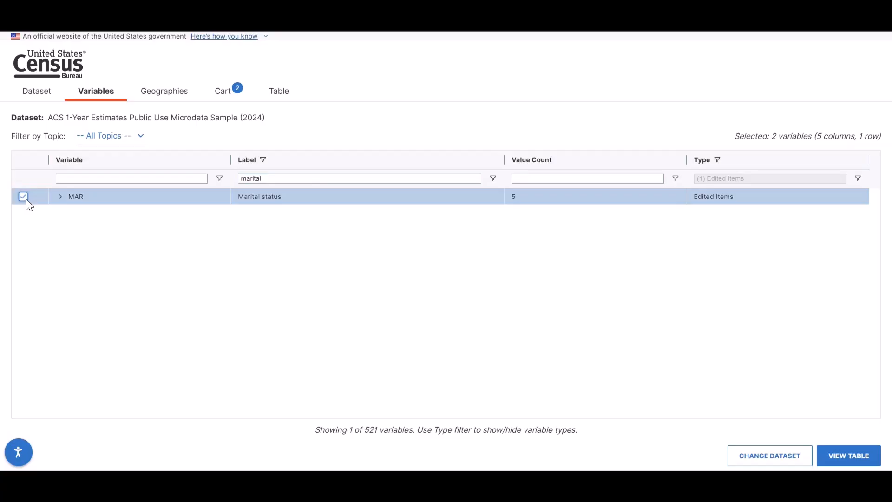
# Step: Choose PUMA geographies in Virginia, search for "Norfolk" and select Norfolk City (North) and Norfolk City (South)
pyautogui.click(150, 97)
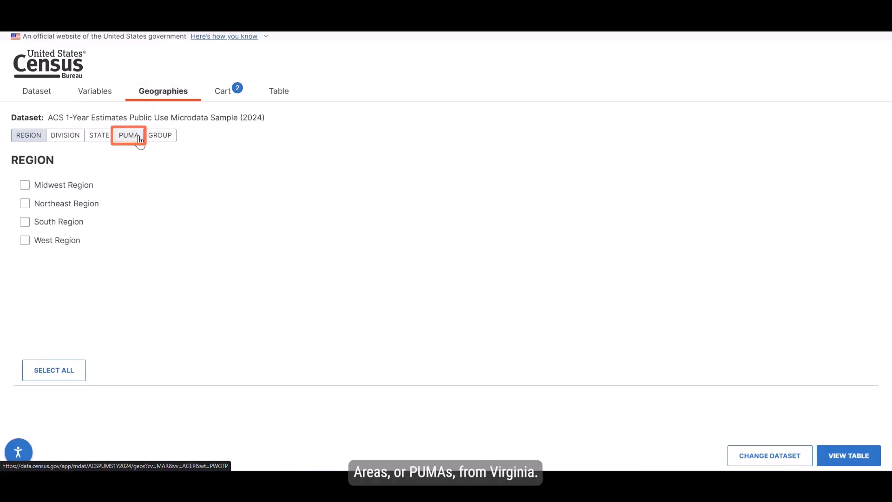
pyautogui.click(129, 135)
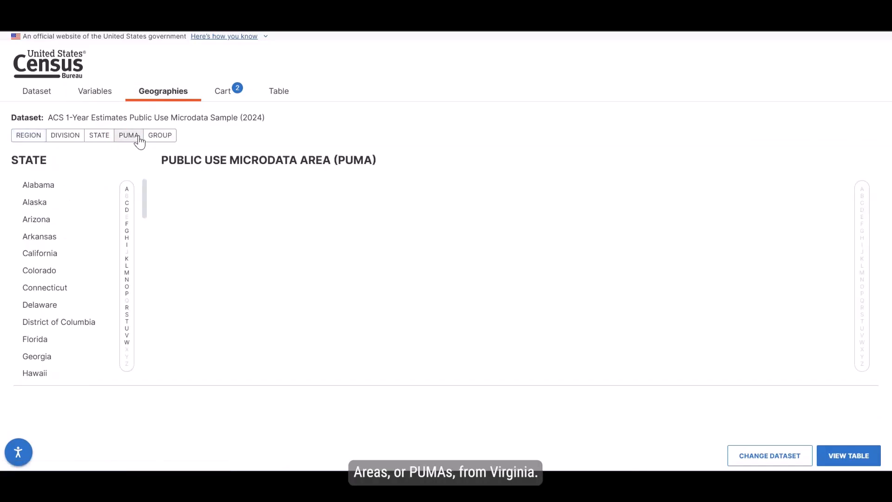
pyautogui.click(128, 335)
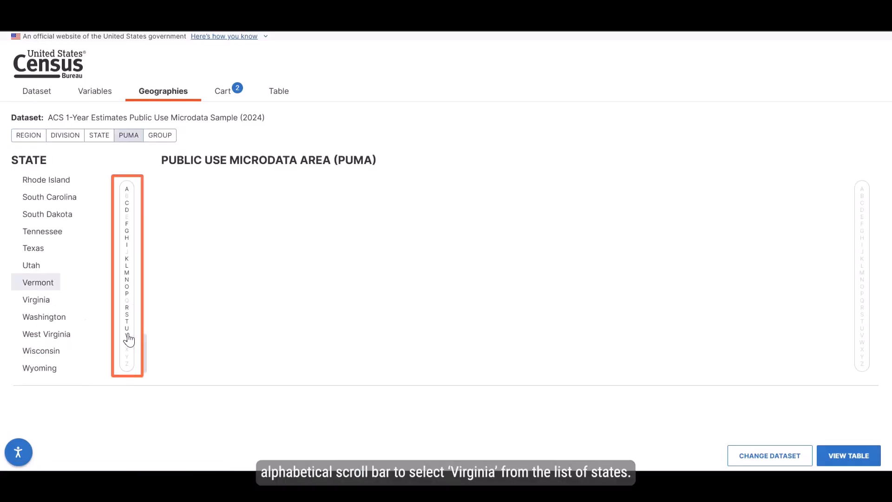
pyautogui.click(44, 303)
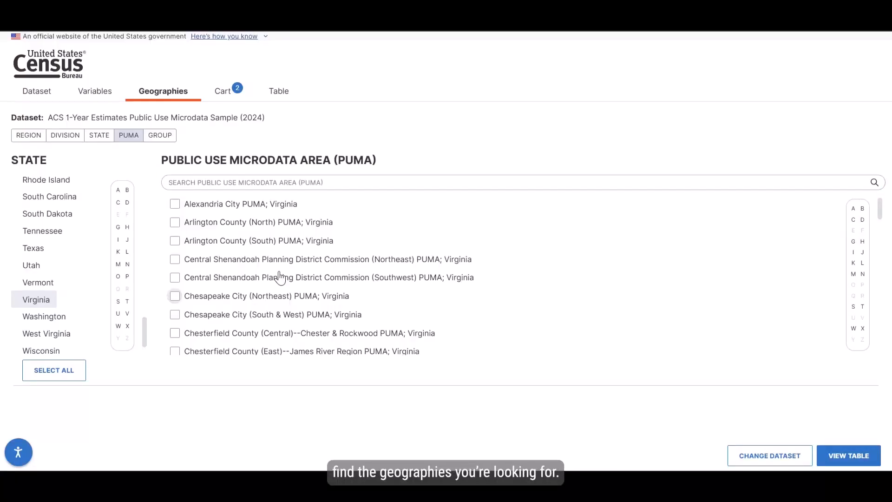
pyautogui.click(268, 183)
pyautogui.write('Norfolk')
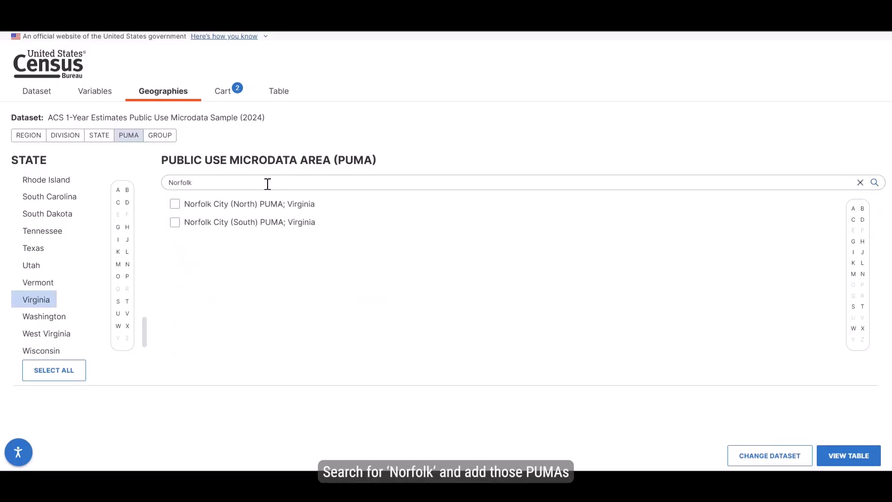
pyautogui.click(175, 203)
pyautogui.click(175, 222)
# Step: Search the Virginia PUMAs for "Virginia Beach" and select Virginia Beach City (Central), (North) and (South)
pyautogui.moveTo(207, 184); pyautogui.dragTo(152, 188)
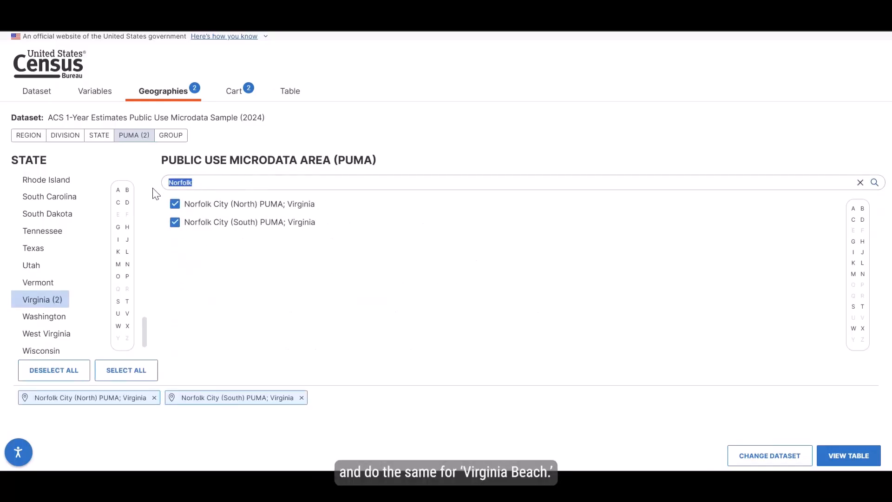
pyautogui.write('Virgi')
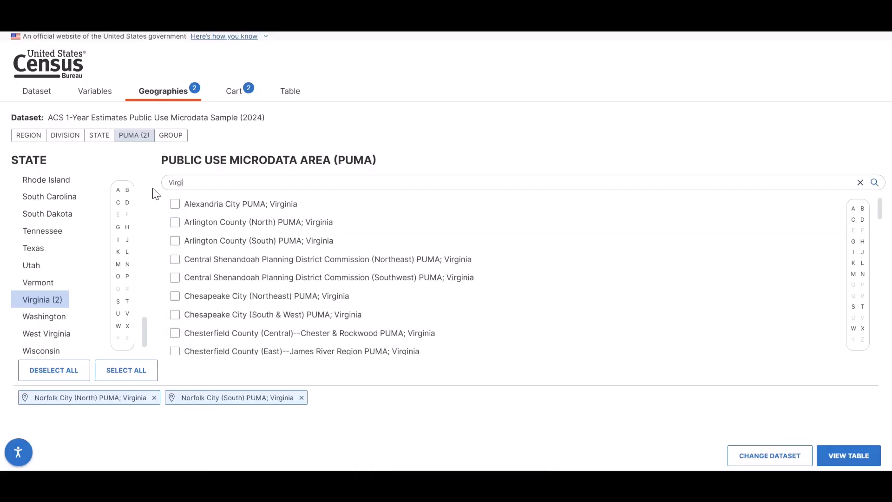
pyautogui.write('nia Beach')
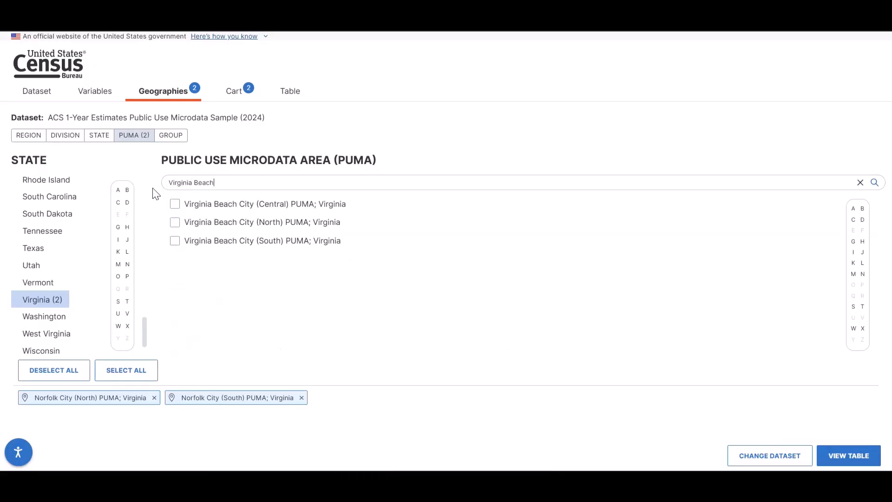
pyautogui.click(174, 204)
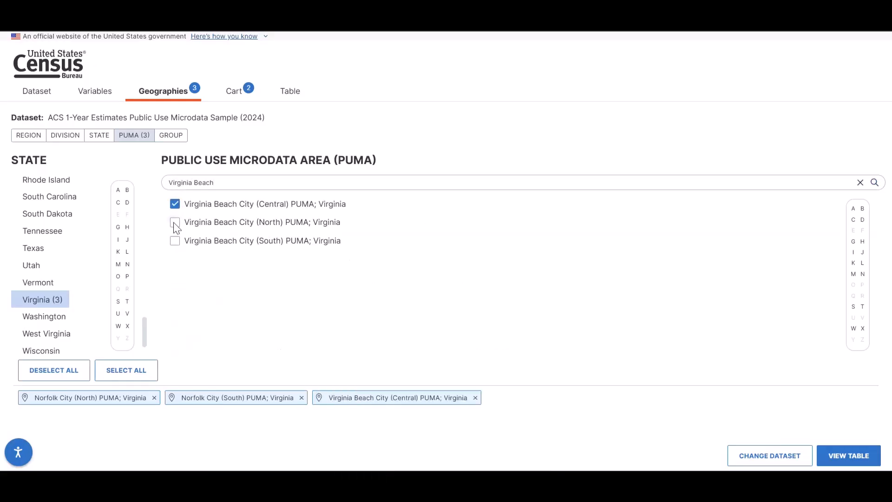
pyautogui.click(175, 223)
pyautogui.click(175, 241)
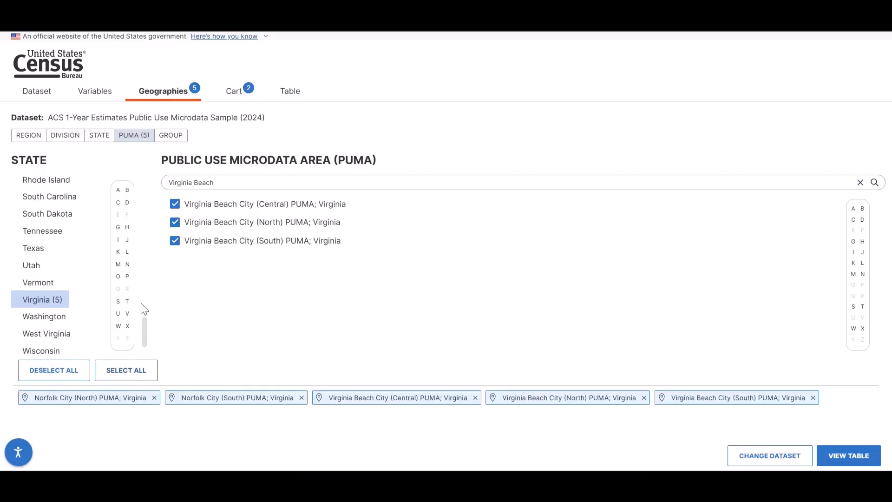
# Step: Create a custom geographic group from all the selected Norfolk and Virginia Beach PUMAs
pyautogui.click(176, 143)
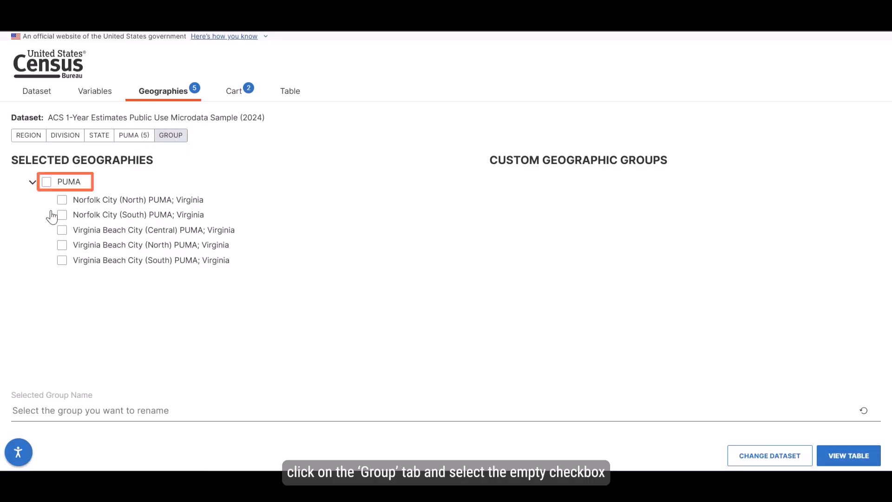
pyautogui.click(47, 183)
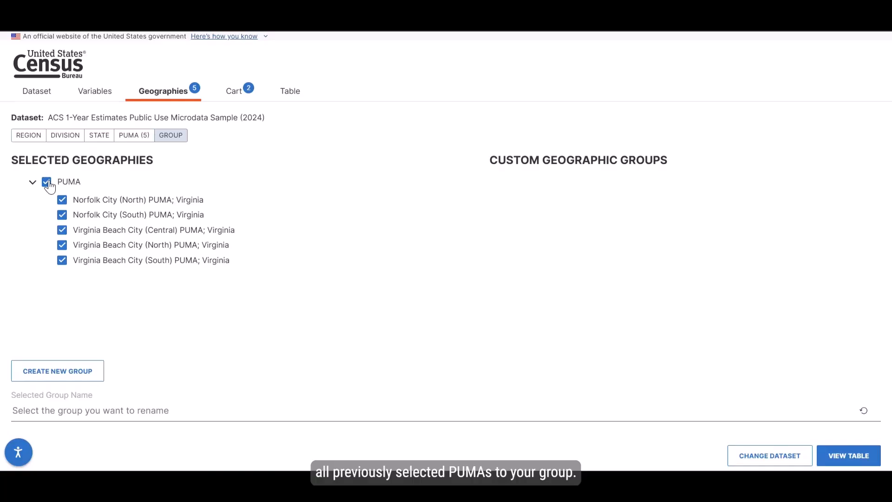
pyautogui.click(54, 368)
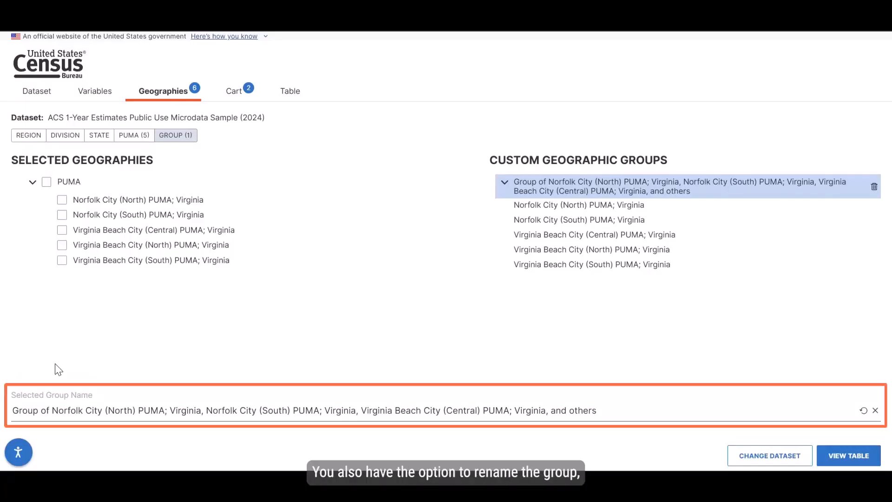
# Step: Rename the custom geographic group as "Norfolk and Virginia Beach PUMAs"
pyautogui.tripleClick(92, 410)
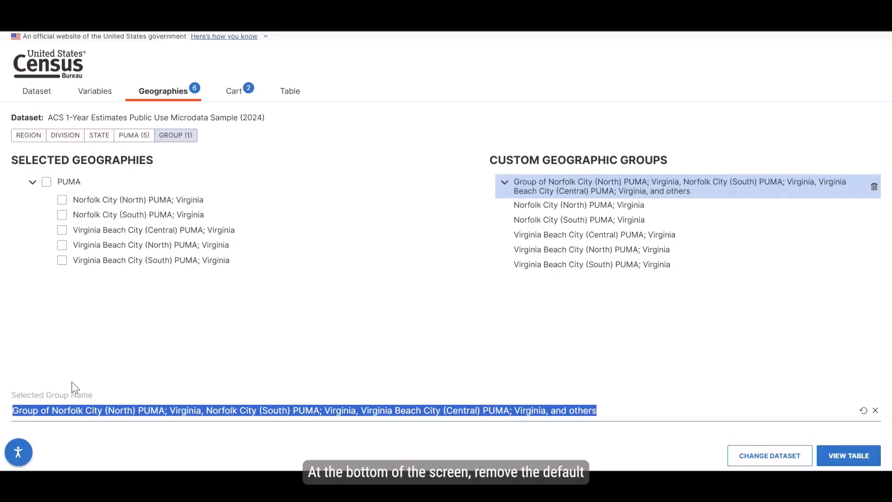
pyautogui.write('Norfo')
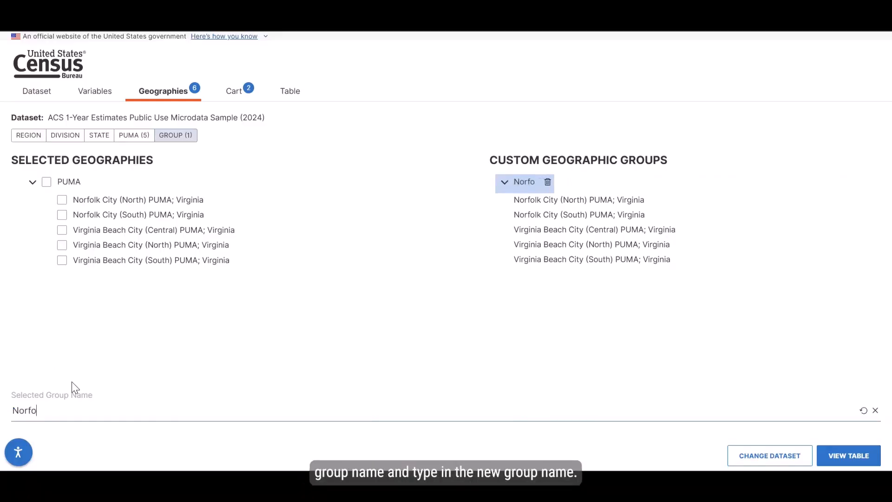
pyautogui.write('lk and Vi')
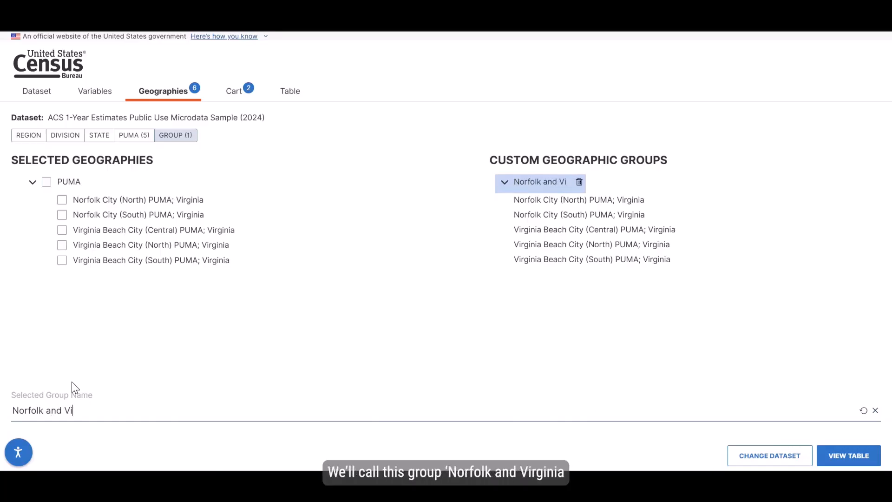
pyautogui.write('rginia Bea')
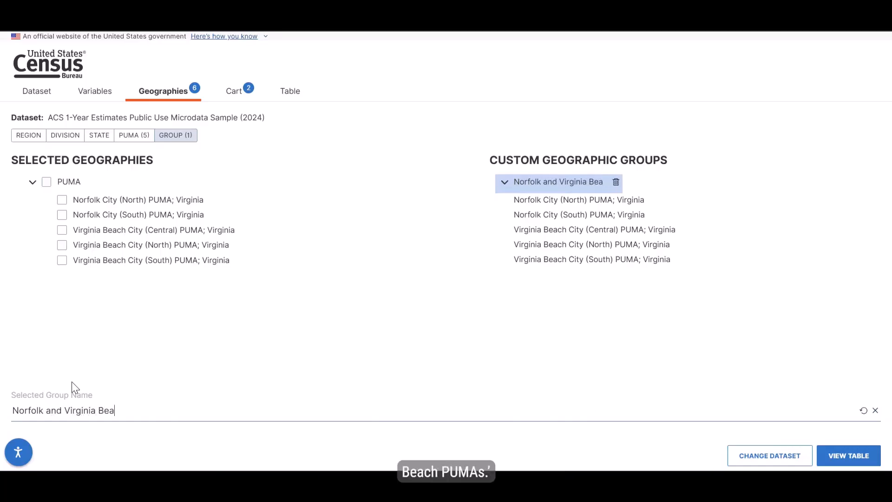
pyautogui.write('ch PUMAs')
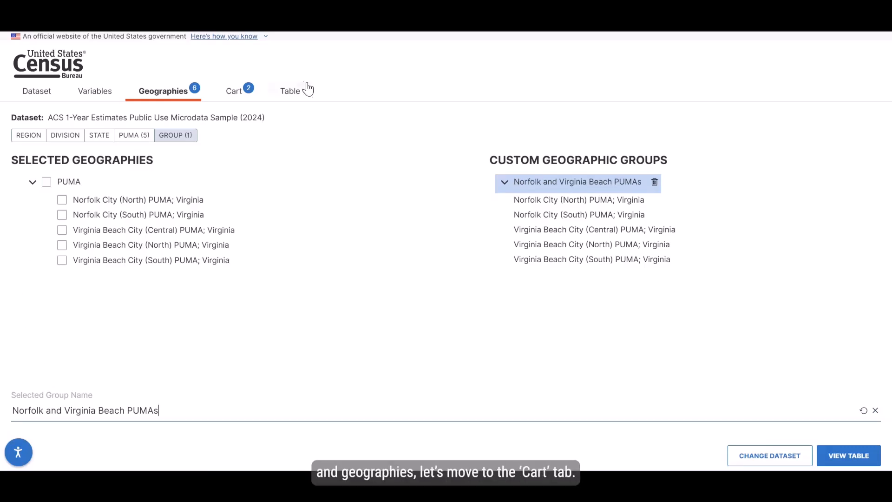
# Step: Create a custom group for the AGEP variable in the cart and label it "Under 18 Years Old"
pyautogui.click(240, 98)
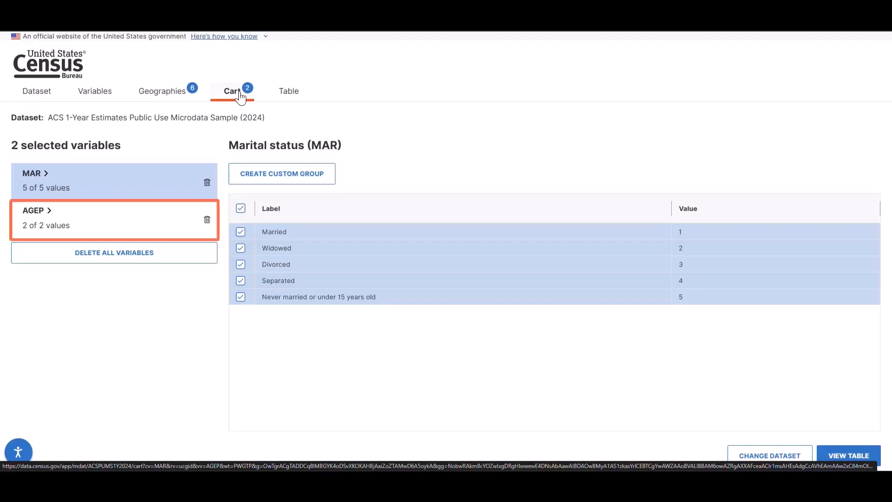
pyautogui.click(147, 232)
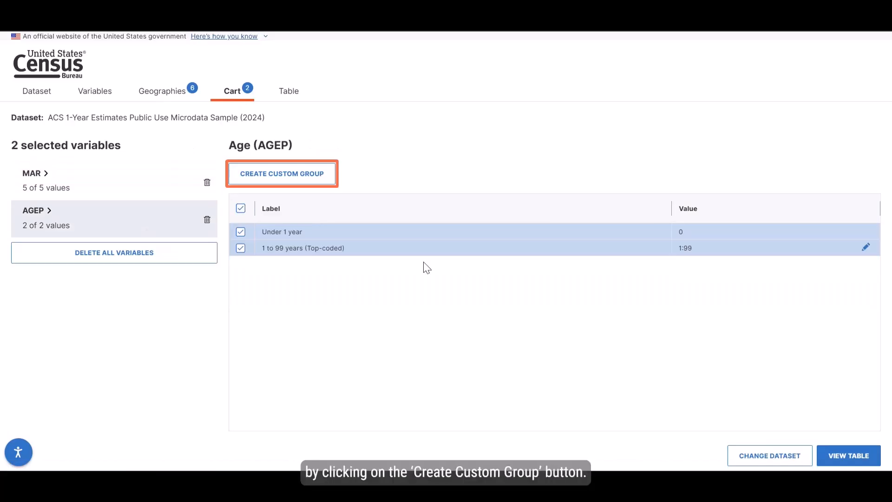
pyautogui.click(318, 168)
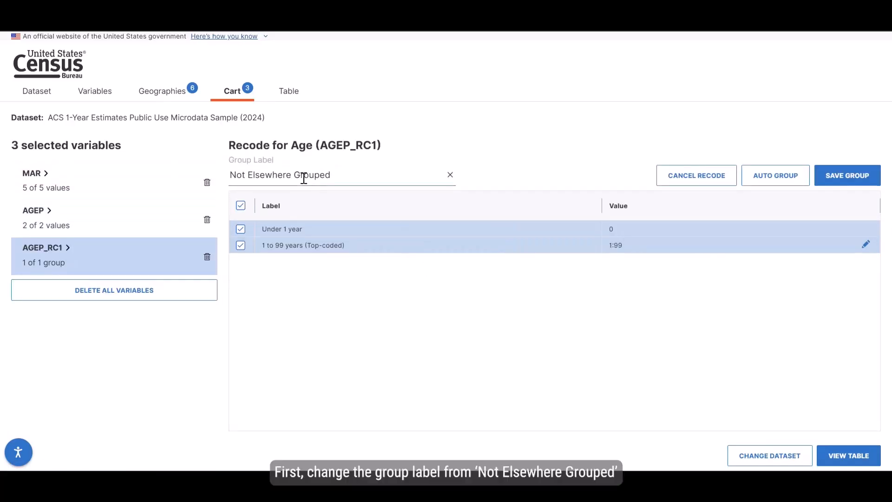
pyautogui.moveTo(335, 177); pyautogui.dragTo(223, 189)
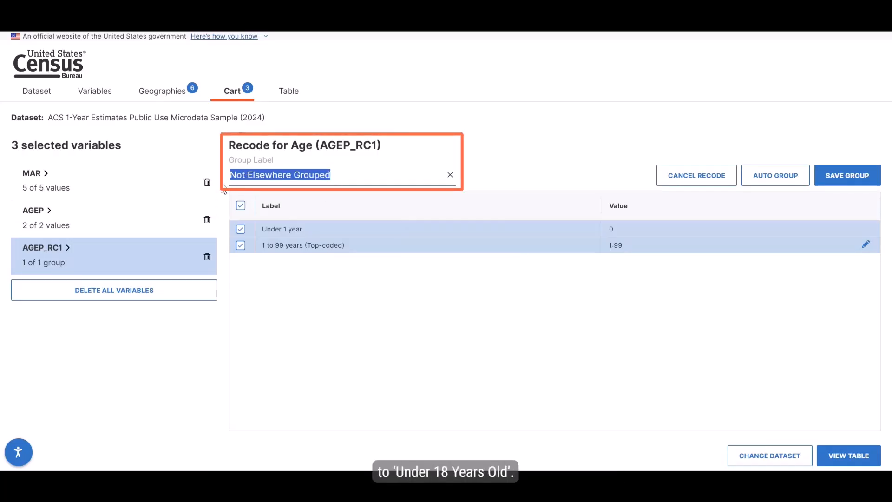
pyautogui.press('BackSpace')
pyautogui.write('Under 18 ')
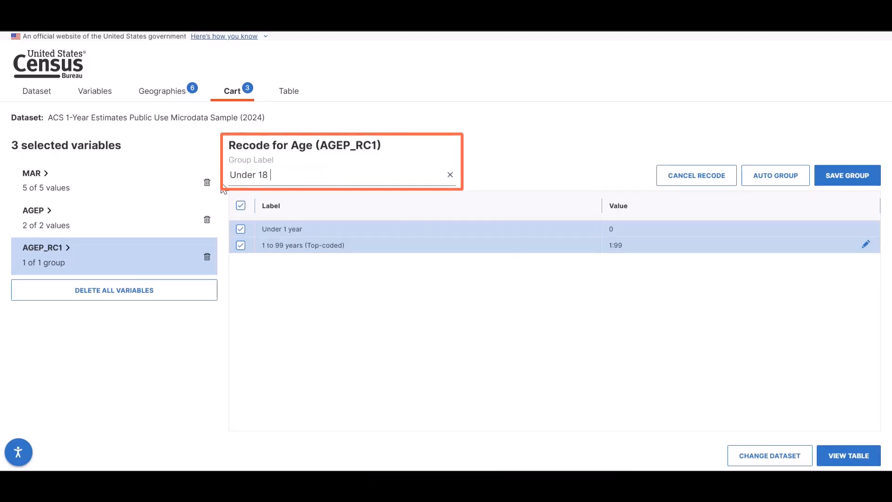
pyautogui.write('Years Old')
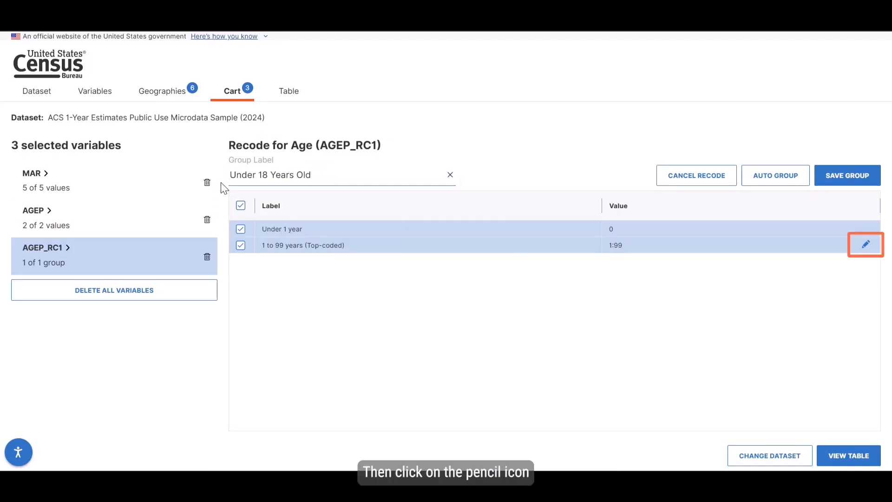
# Step: Set the maximum age of the 1 to 99 years range to 17 and save the "Under 18 Years Old" group
pyautogui.click(866, 245)
pyautogui.click(554, 232)
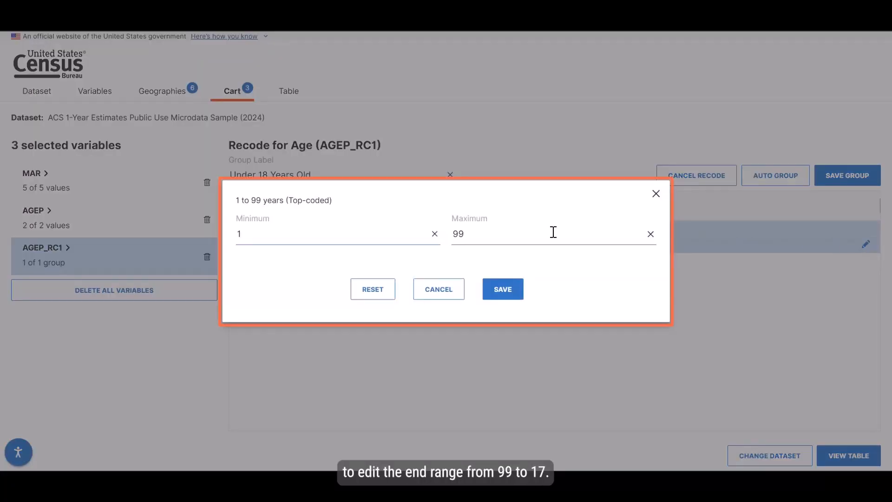
pyautogui.press('BackSpace')
pyautogui.press('BackSpace')
pyautogui.write('17')
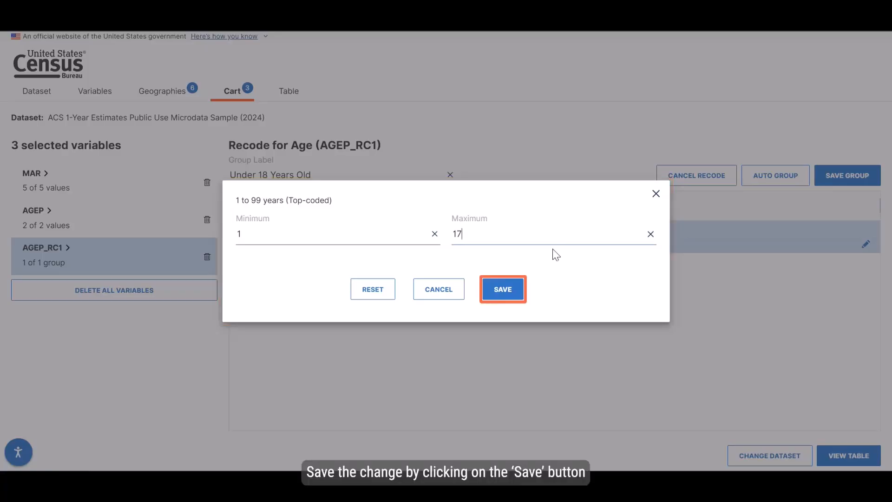
pyautogui.click(502, 292)
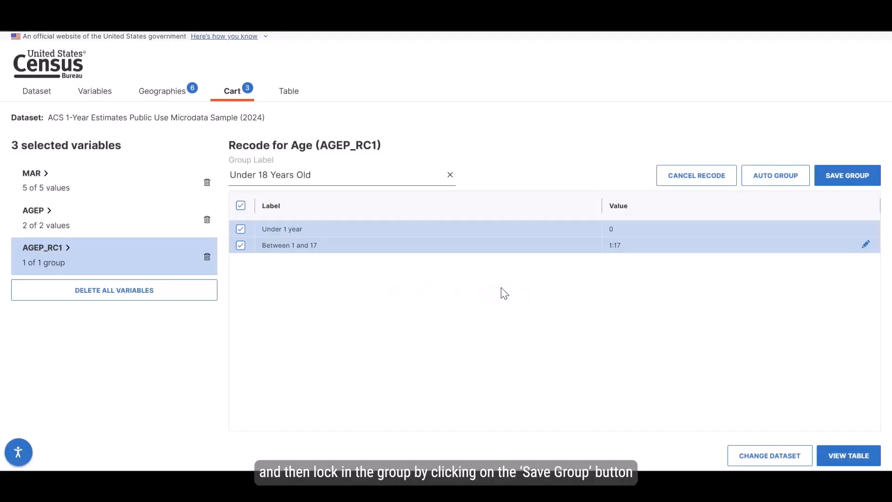
pyautogui.click(838, 183)
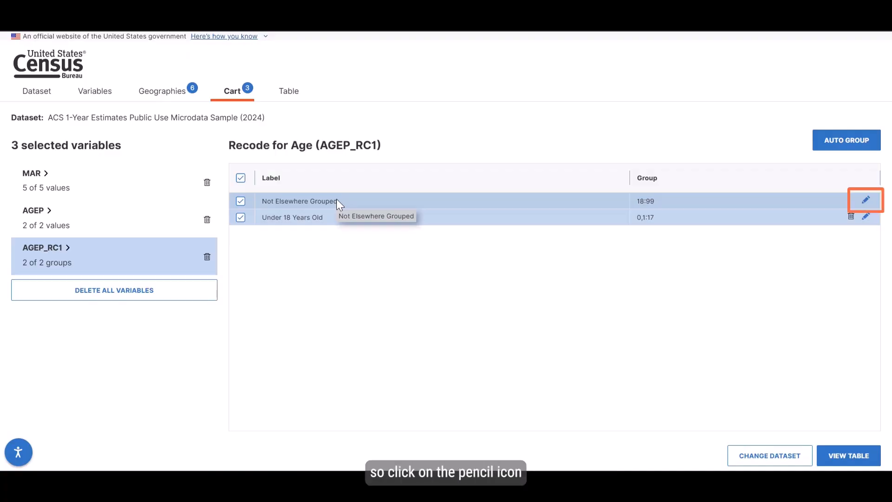
# Step: Relabel the "Not Elsewhere Grouped" ages as "18 to 24", set the range maximum to 24, and save the group
pyautogui.click(867, 203)
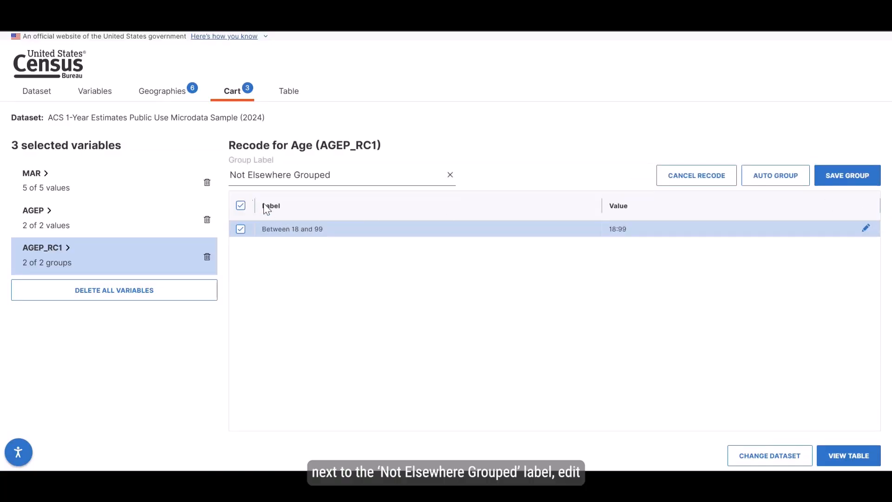
pyautogui.moveTo(385, 175); pyautogui.dragTo(190, 200)
pyautogui.write('18 to 24')
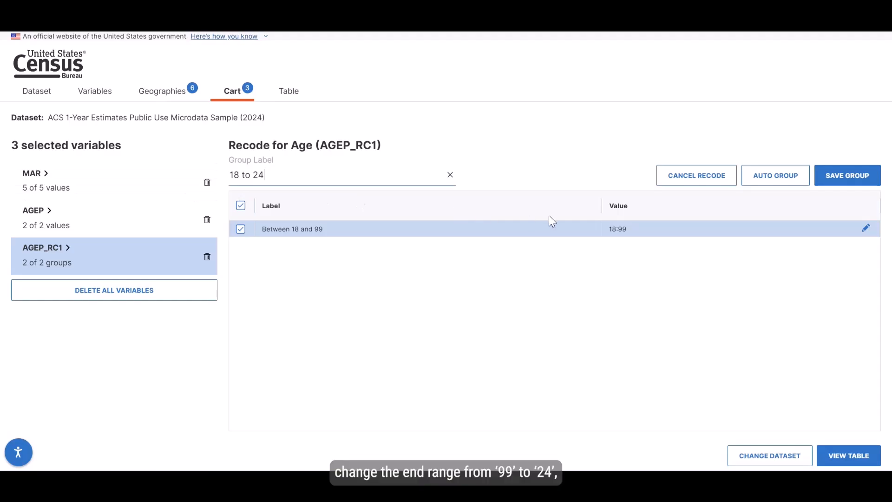
pyautogui.click(866, 228)
pyautogui.click(473, 241)
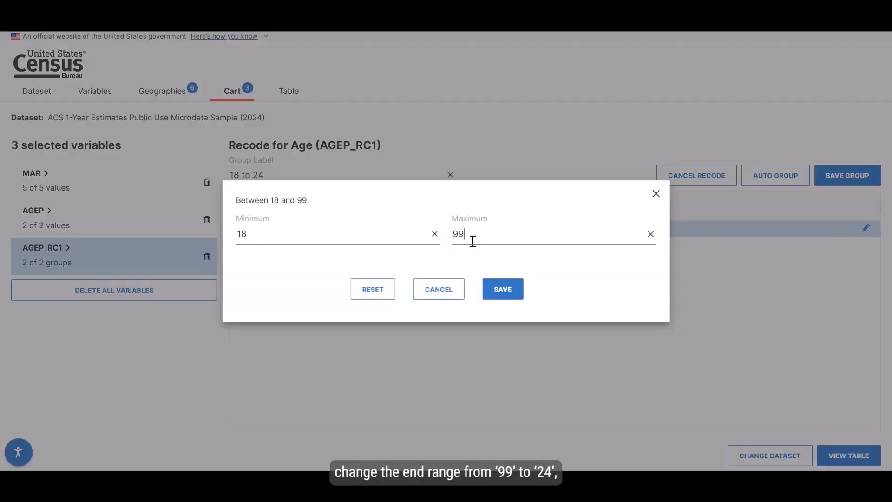
pyautogui.press('BackSpace')
pyautogui.press('BackSpace')
pyautogui.write('24')
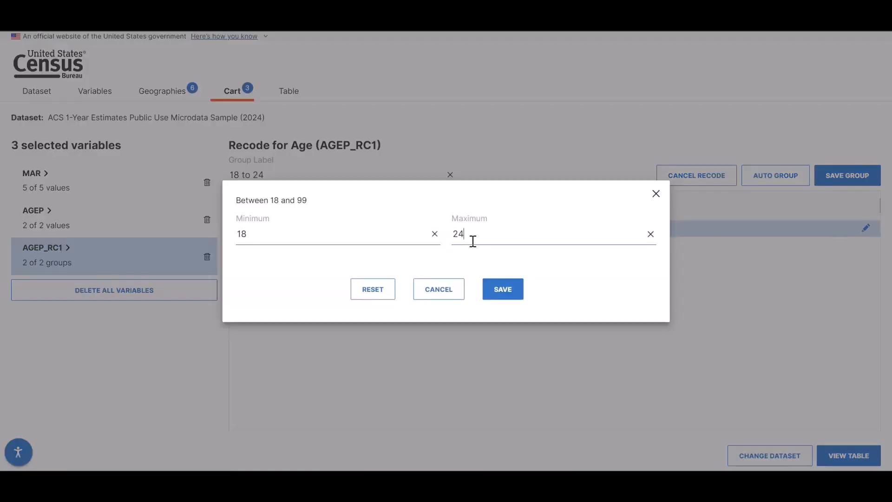
pyautogui.click(513, 297)
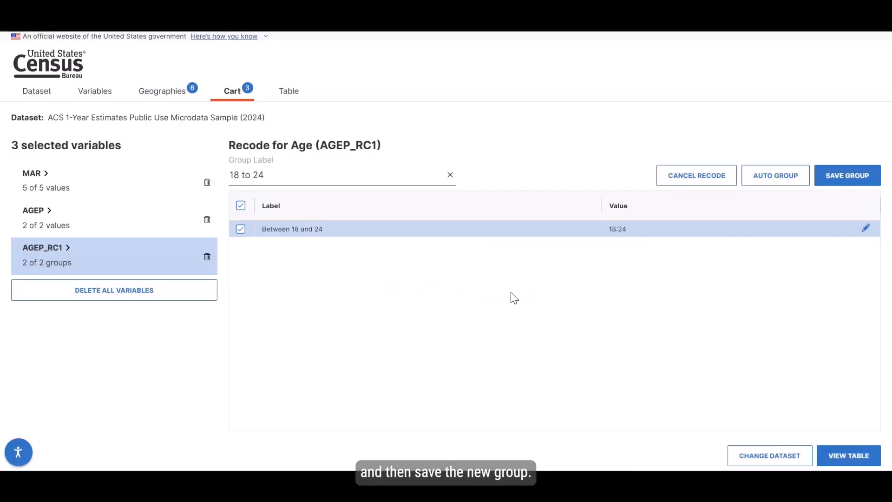
pyautogui.click(846, 177)
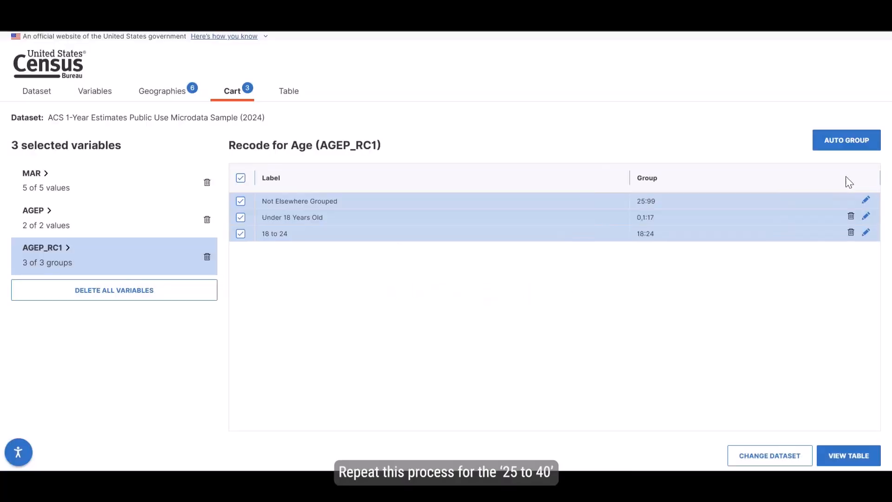
# Step: Relabel the remaining ungrouped ages as "25 to 40", set the range maximum to 40, and save the group
pyautogui.click(864, 203)
pyautogui.tripleClick(354, 175)
pyautogui.write('25 to 40')
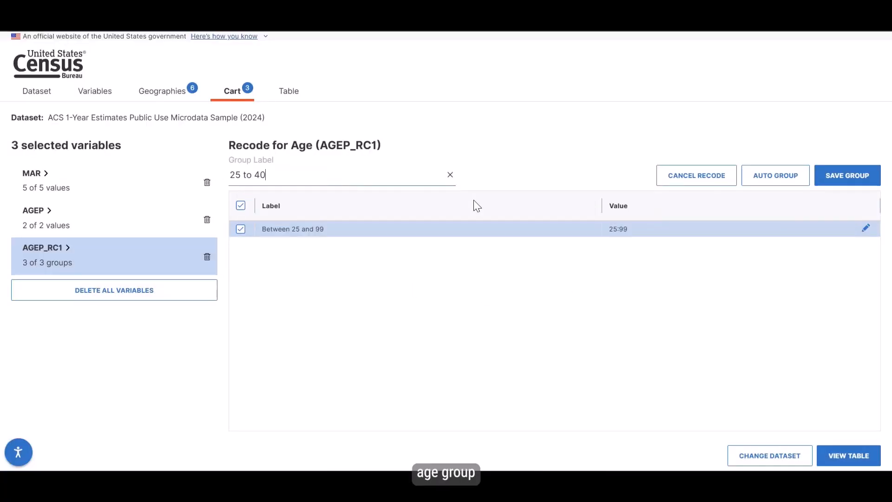
pyautogui.click(866, 228)
pyautogui.click(496, 239)
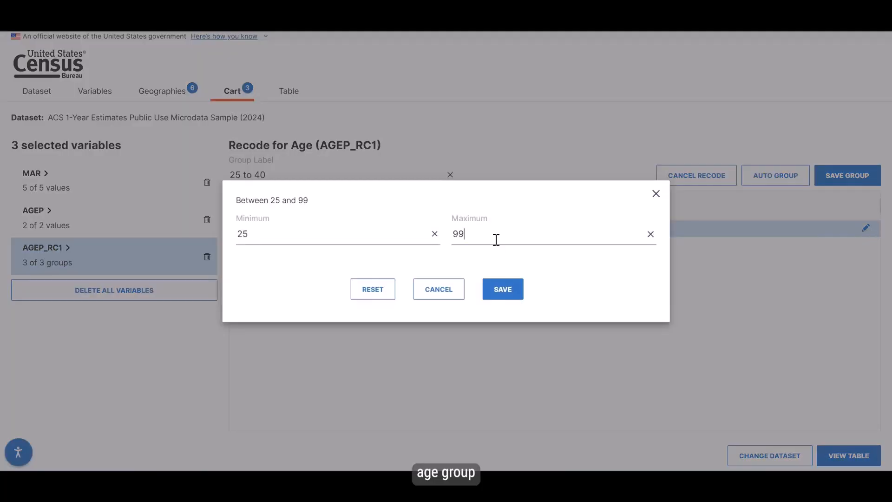
pyautogui.press('BackSpace')
pyautogui.press('BackSpace')
pyautogui.write('40')
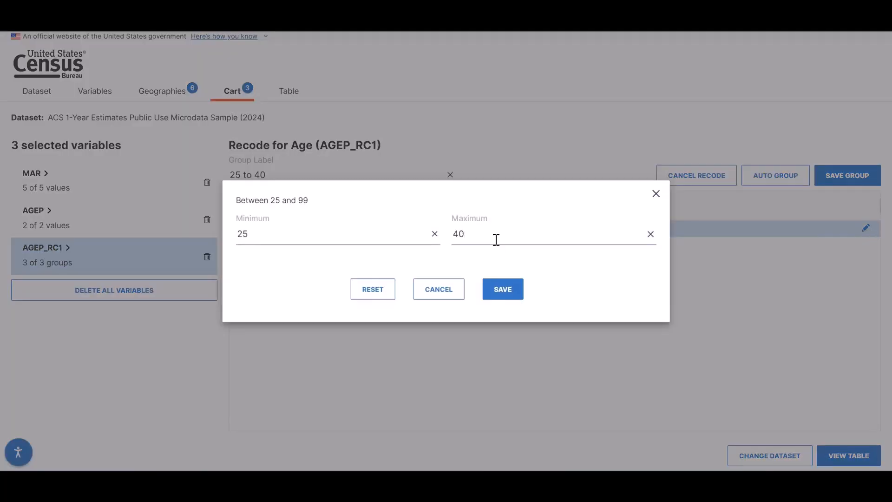
pyautogui.click(509, 296)
pyautogui.click(841, 183)
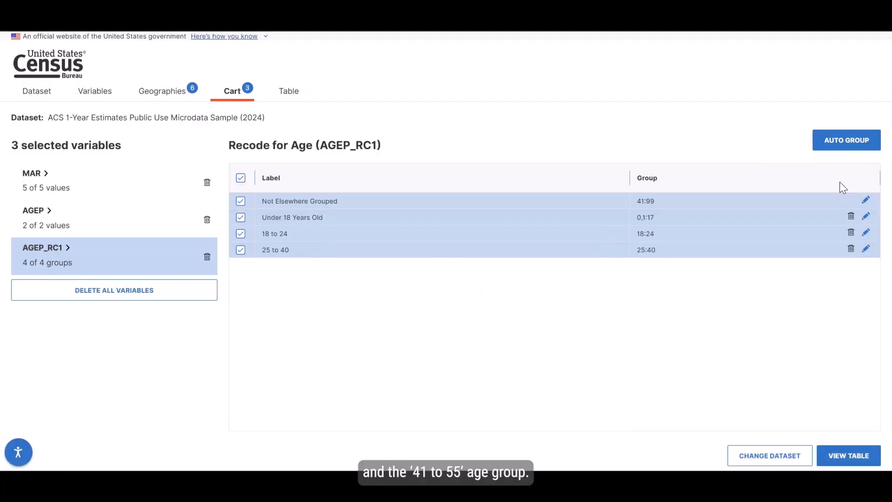
# Step: Relabel the remaining ungrouped ages as "41 to 55", set the range maximum to 55, and save the group
pyautogui.click(866, 200)
pyautogui.tripleClick(372, 177)
pyautogui.write('41 to 55')
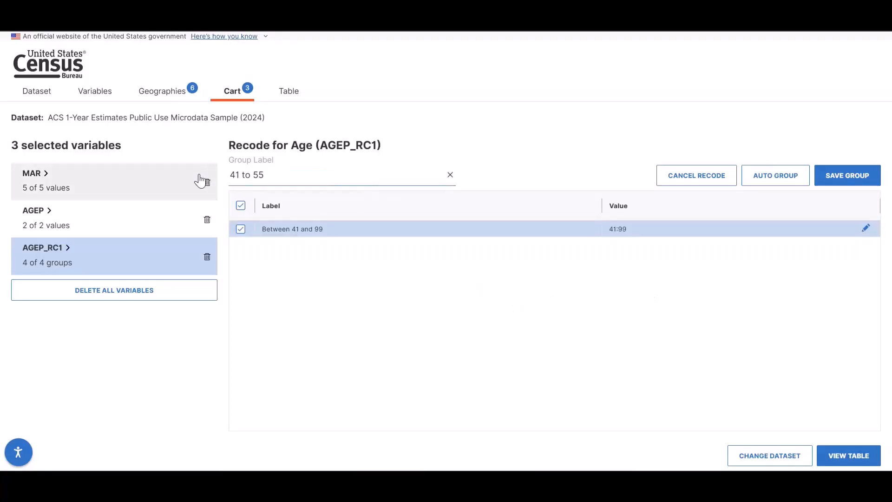
pyautogui.click(866, 227)
pyautogui.click(555, 239)
pyautogui.press('BackSpace')
pyautogui.press('BackSpace')
pyautogui.write('55')
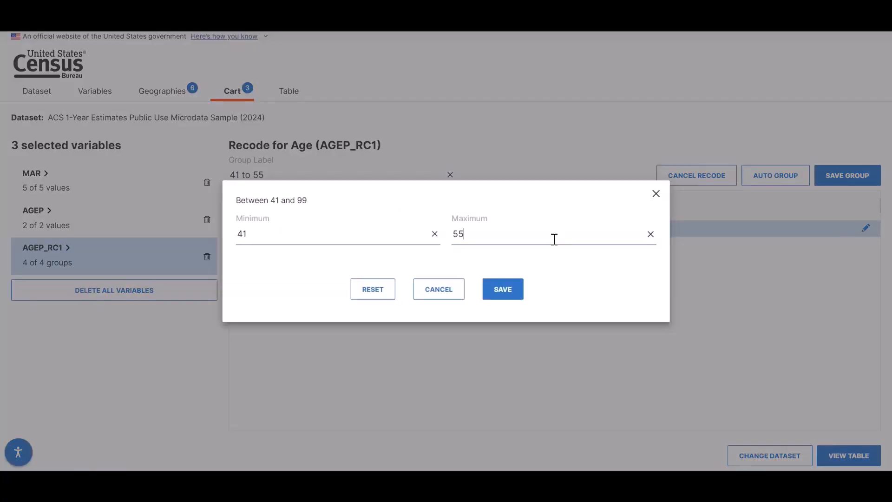
pyautogui.click(498, 297)
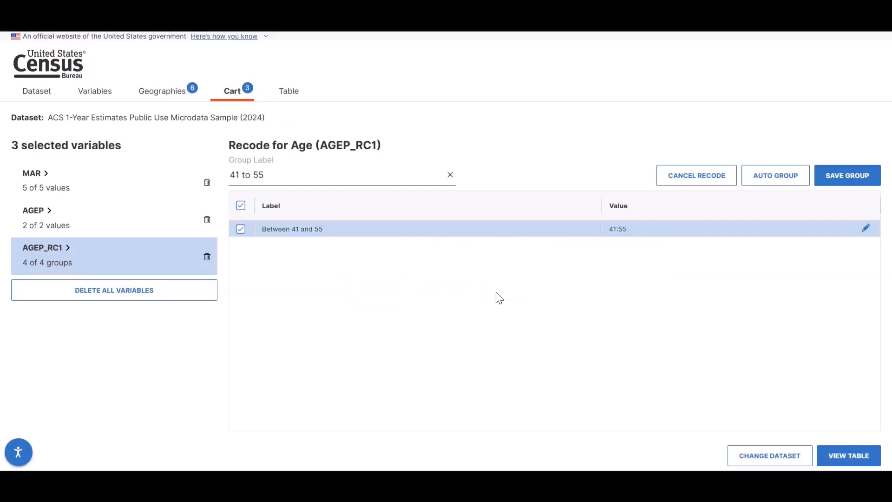
pyautogui.click(842, 185)
# Step: Relabel the last ungrouped ages as "56 Years Old and Older" and save the group with its existing range
pyautogui.click(866, 199)
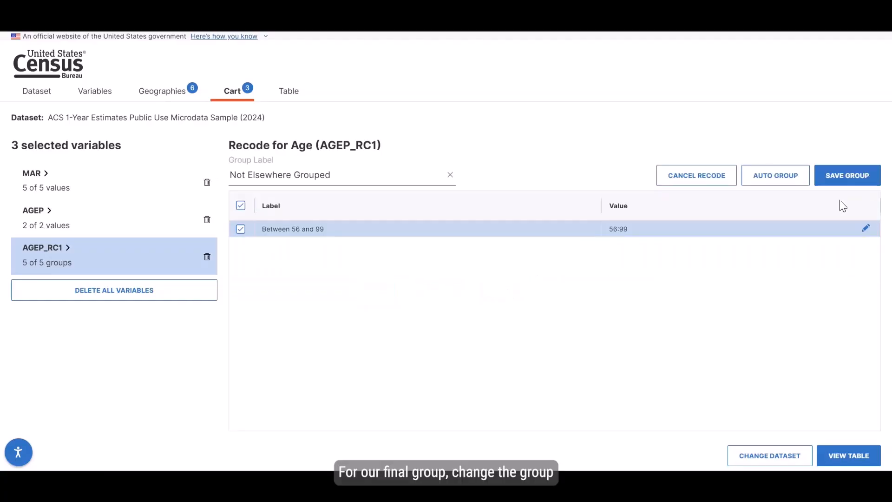
pyautogui.moveTo(331, 174); pyautogui.dragTo(209, 174)
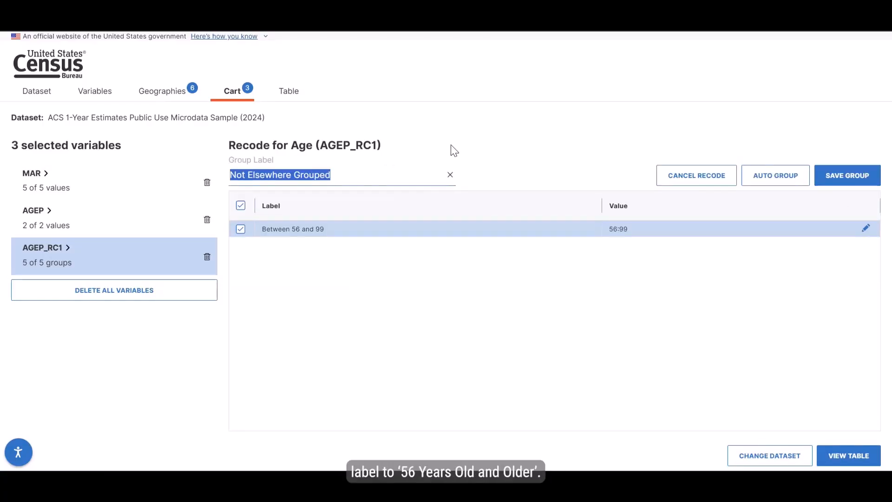
pyautogui.write('56 Ye')
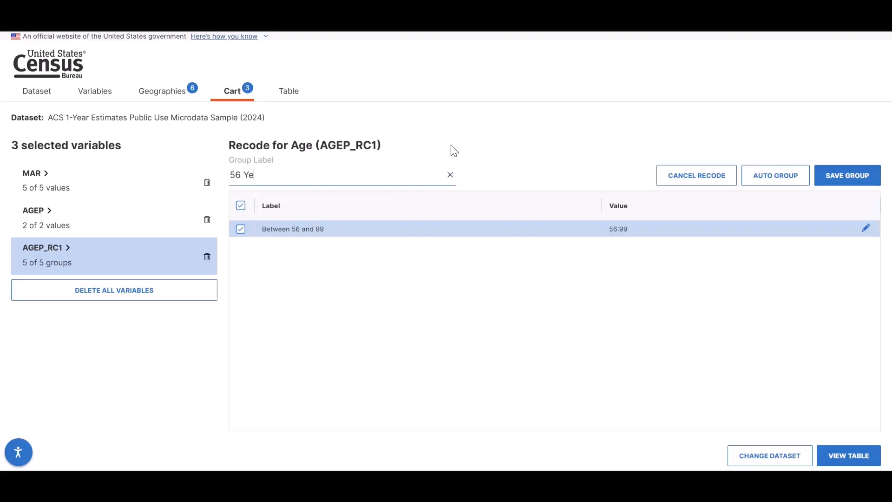
pyautogui.write('ars Old and Older')
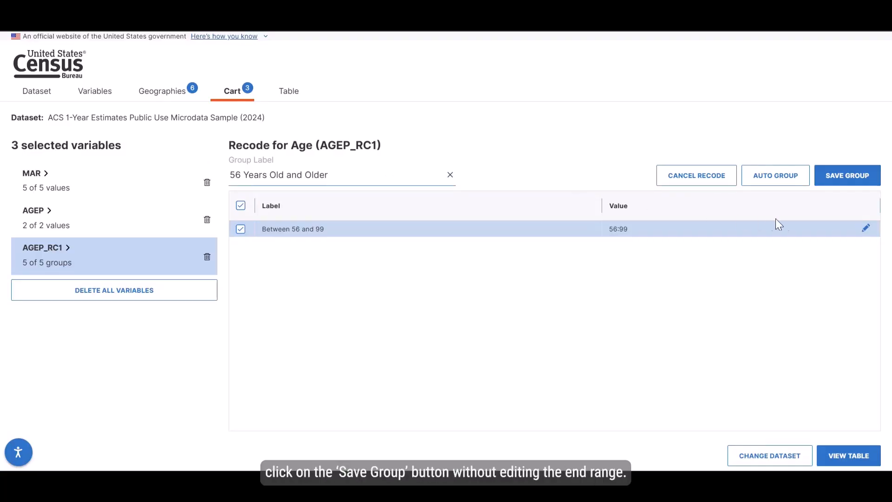
pyautogui.click(861, 186)
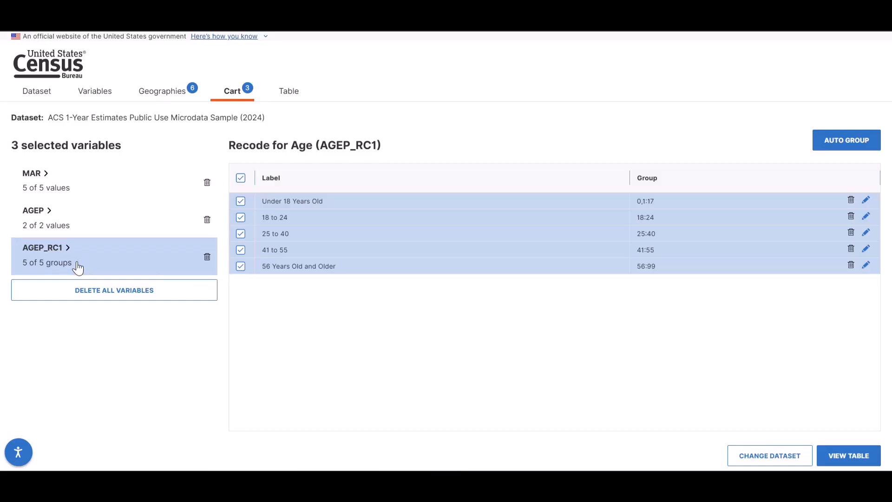
# Step: Open the custom table and review its layout, cell value, weight and vintage options
pyautogui.click(294, 98)
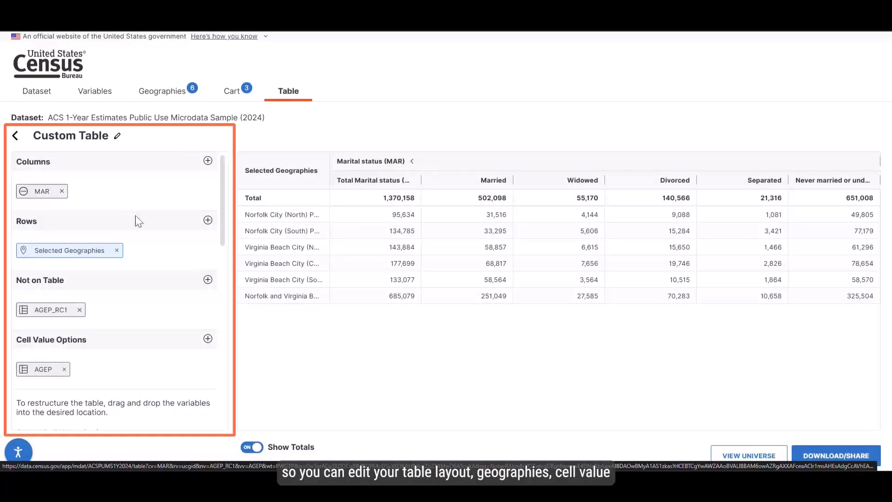
pyautogui.scroll(-1, 135, 216)
pyautogui.scroll(-4, 135, 216)
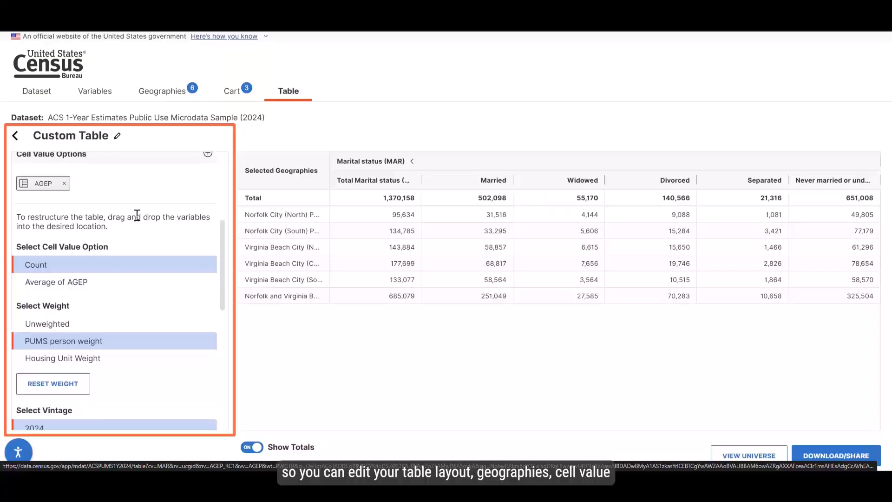
pyautogui.scroll(-2, 137, 215)
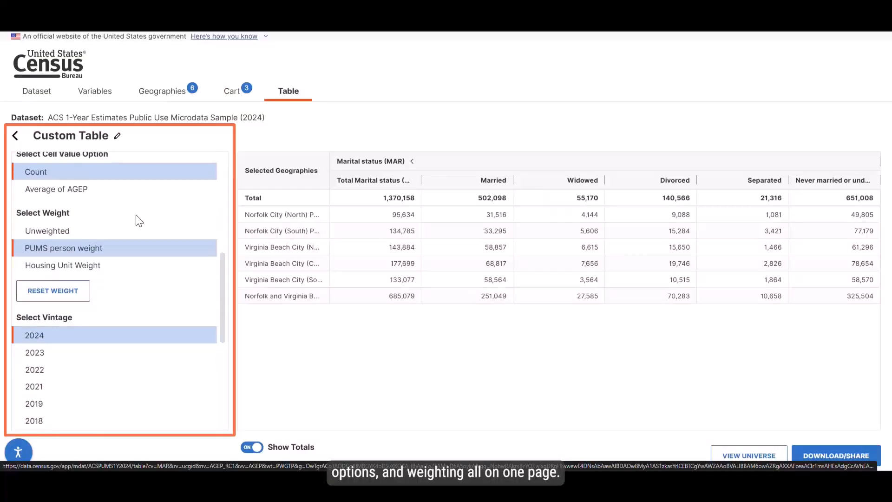
pyautogui.scroll(-6, 139, 220)
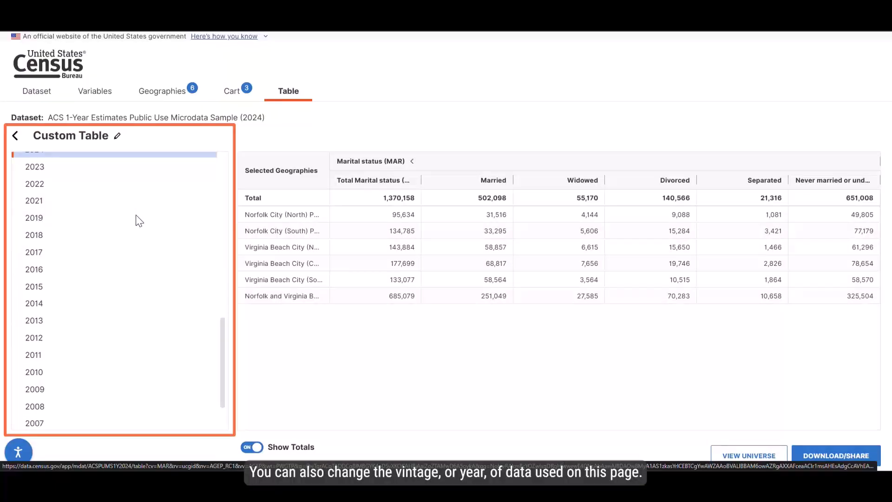
pyautogui.scroll(5, 136, 222)
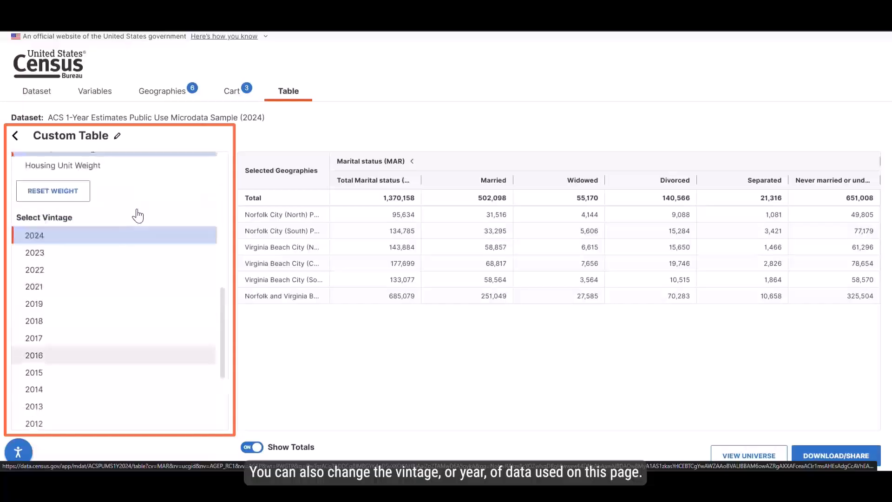
pyautogui.scroll(8, 137, 216)
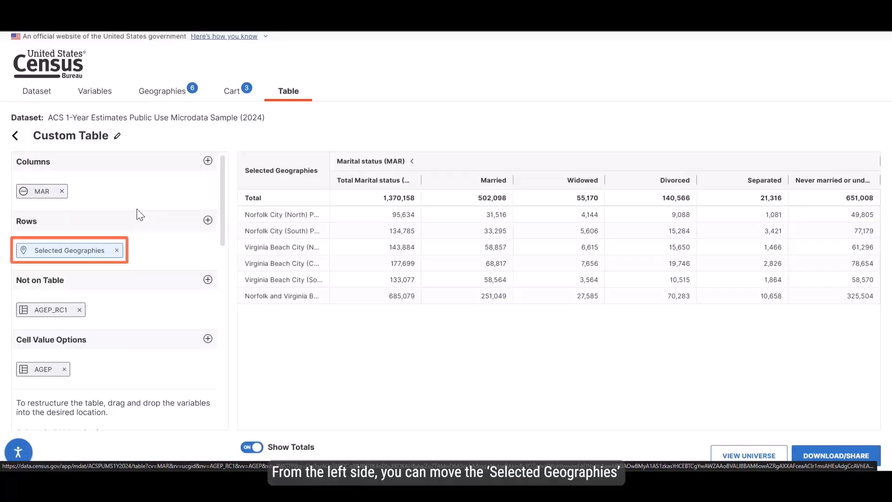
# Step: Move Selected Geographies into the columns and AGEP_RC1 and MAR into the rows, and widen the Norfolk and Virginia Beach PUMAs column
pyautogui.moveTo(98, 255); pyautogui.dragTo(127, 190)
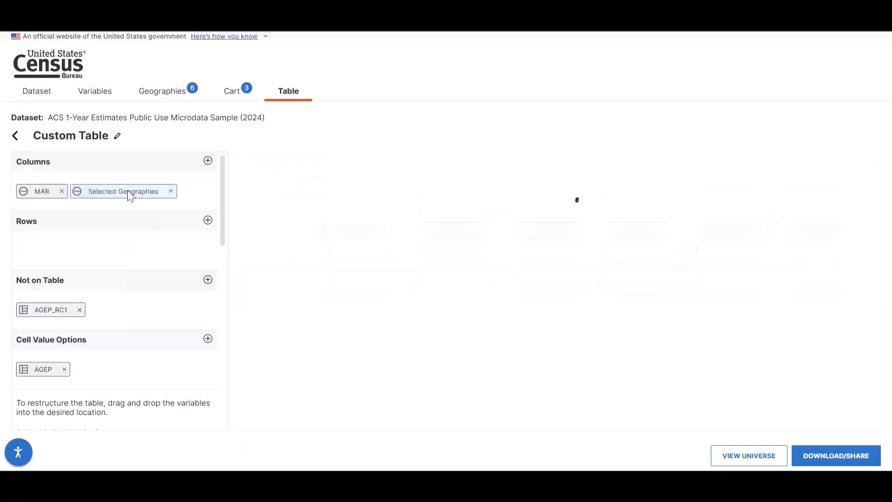
pyautogui.moveTo(64, 316); pyautogui.dragTo(79, 259)
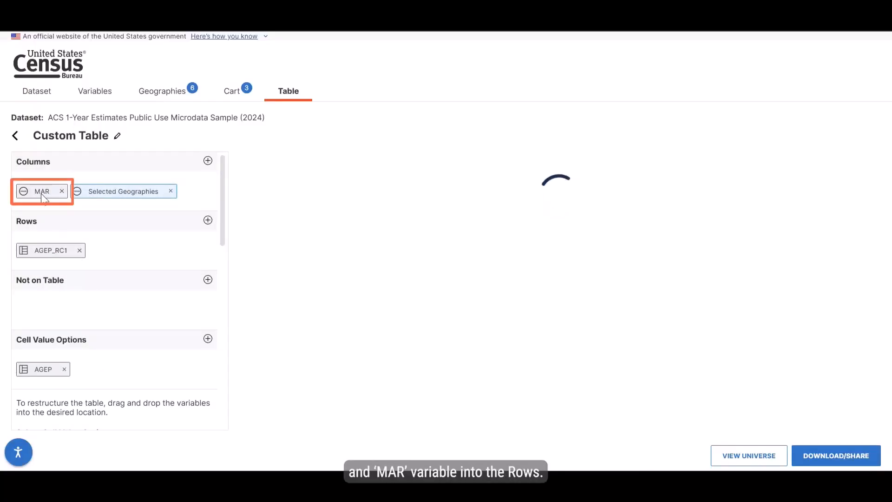
pyautogui.moveTo(44, 197); pyautogui.dragTo(128, 264)
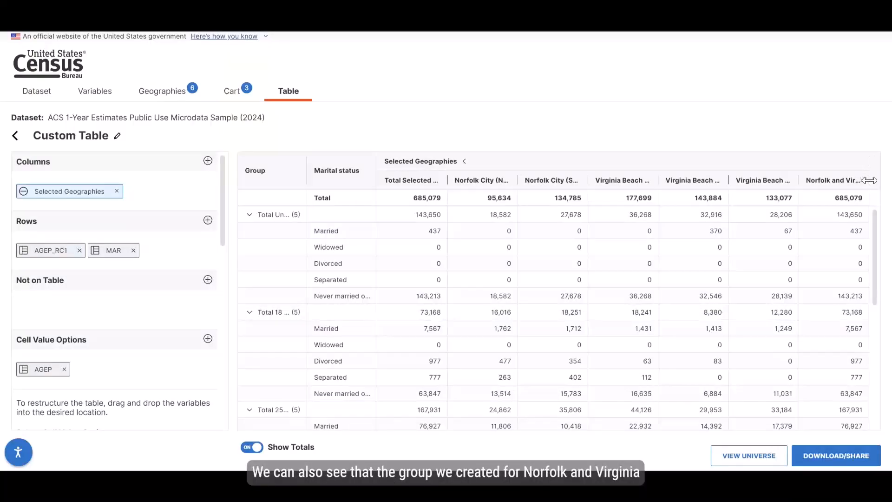
pyautogui.moveTo(869, 180); pyautogui.dragTo(891, 180)
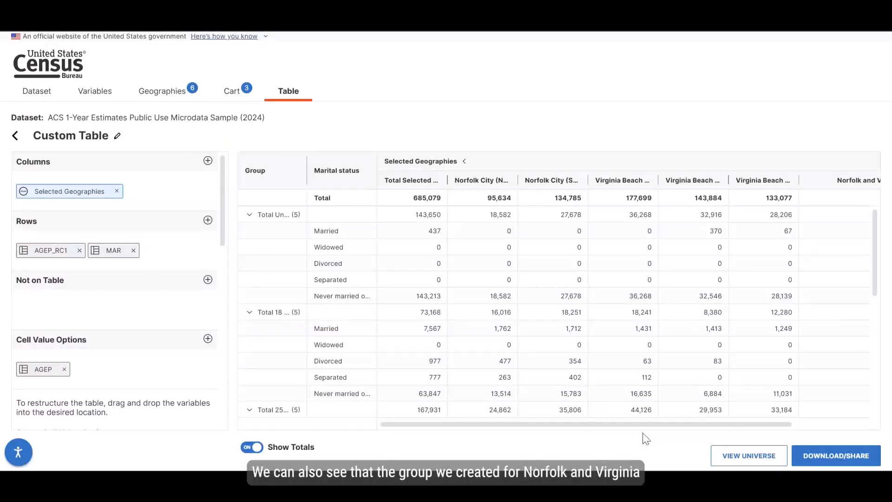
pyautogui.moveTo(646, 426); pyautogui.dragTo(724, 433)
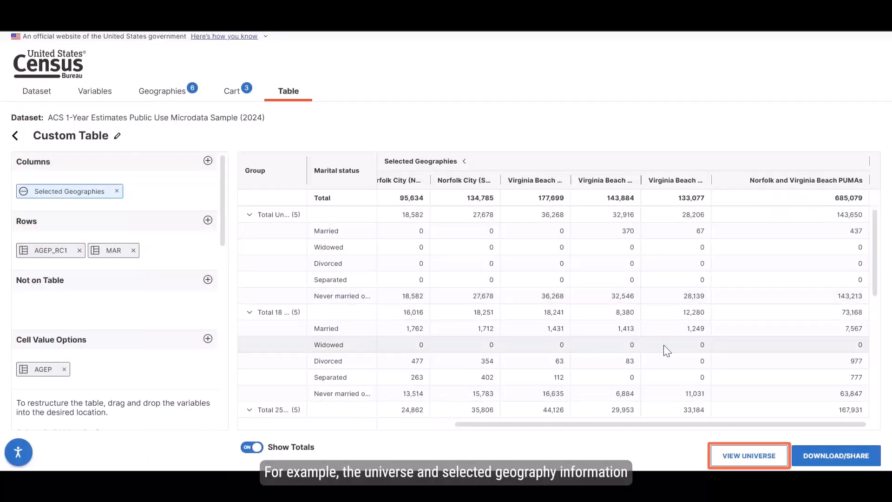
# Step: View the table universe, close it, and open the table's sharing options
pyautogui.click(728, 460)
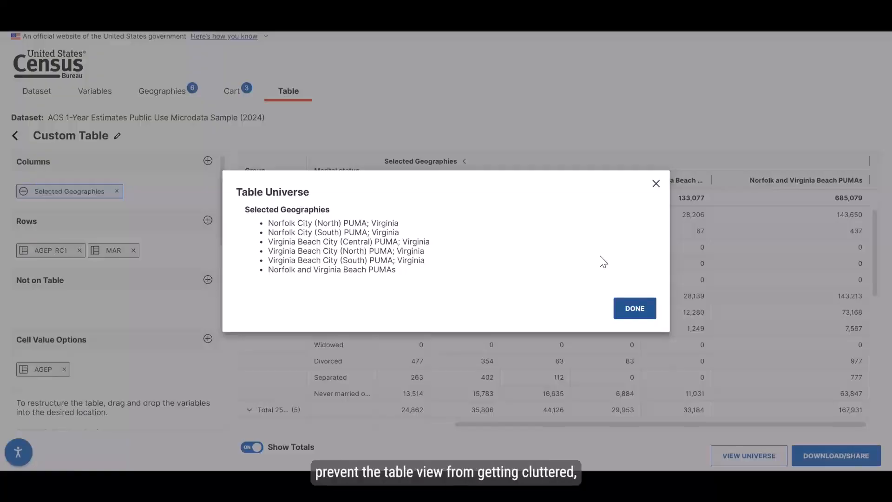
pyautogui.click(637, 308)
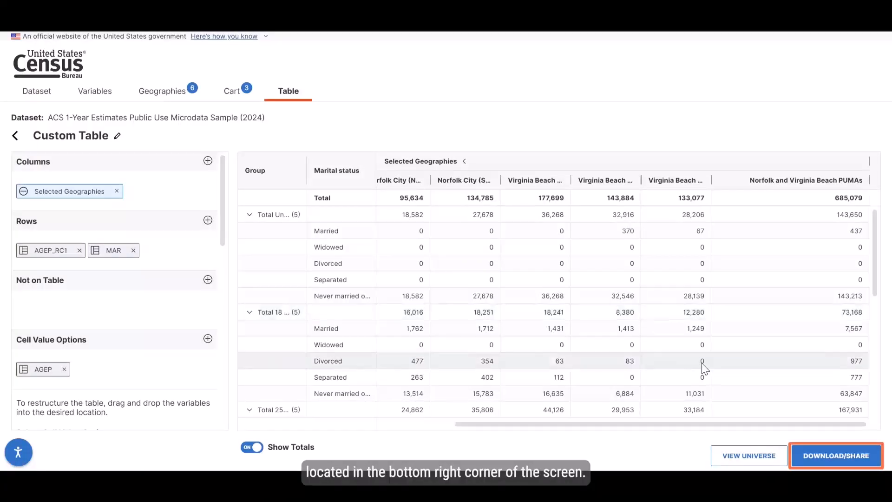
pyautogui.click(824, 463)
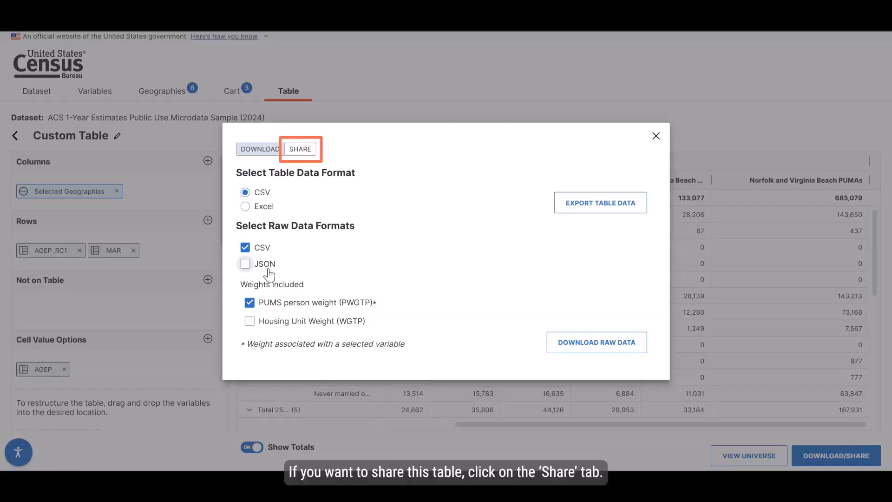
pyautogui.click(301, 155)
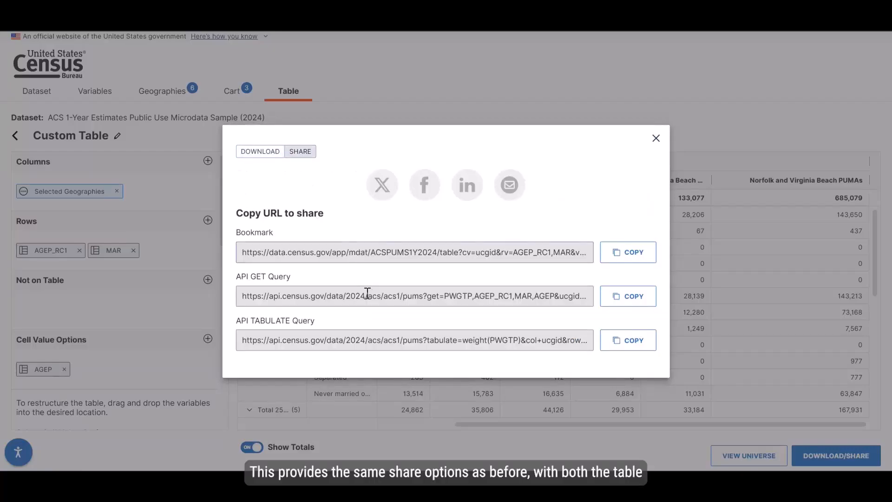